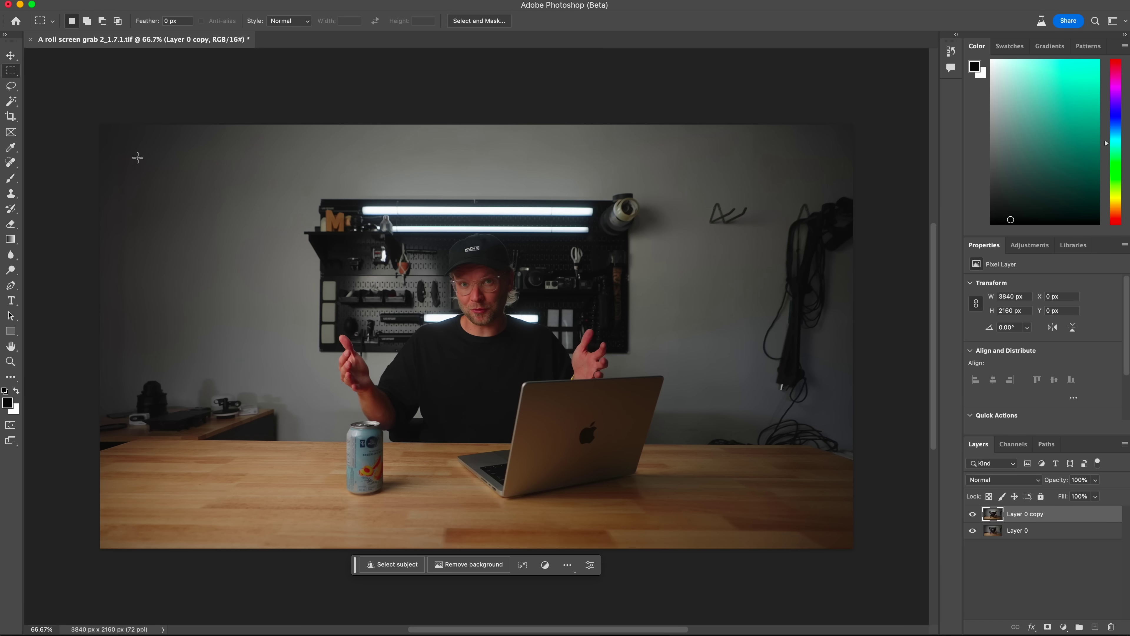
# Generate 'add black and white moody artwork' on the wall left of the pegboard and compare two variations
pyautogui.moveTo(131, 154); pyautogui.dragTo(277, 339)
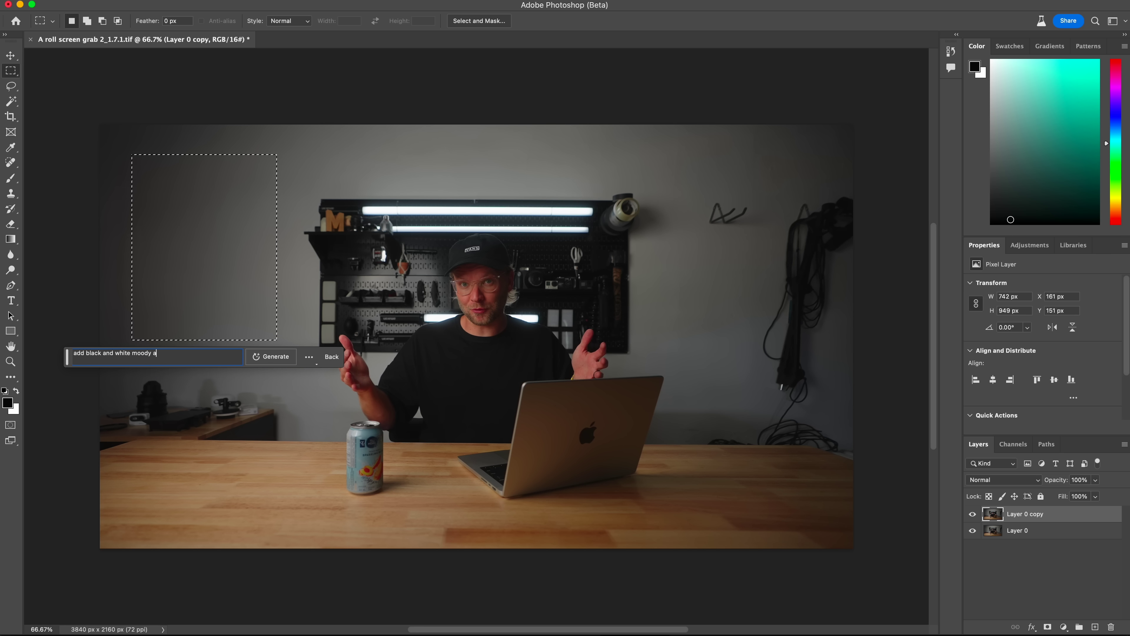
pyautogui.press('Return')
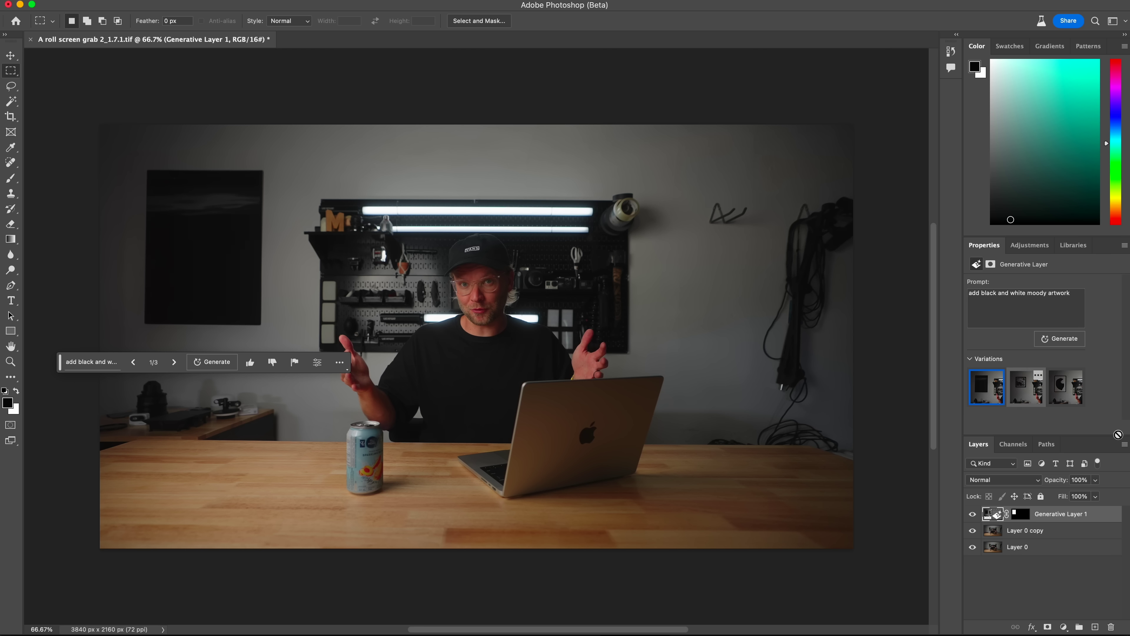
pyautogui.click(1024, 396)
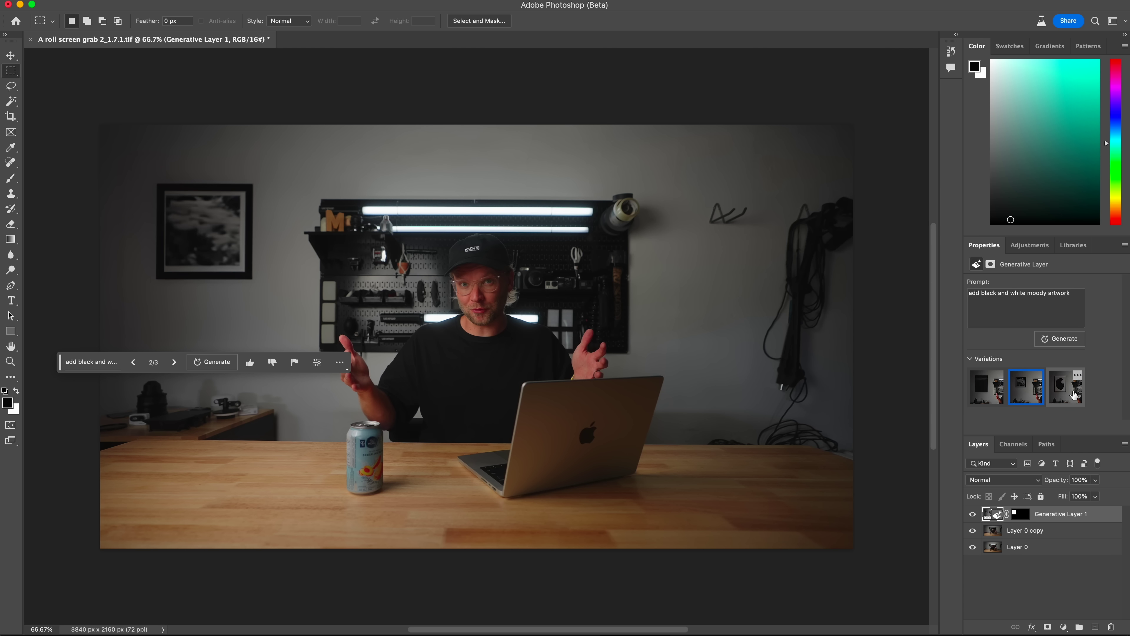
pyautogui.click(1075, 396)
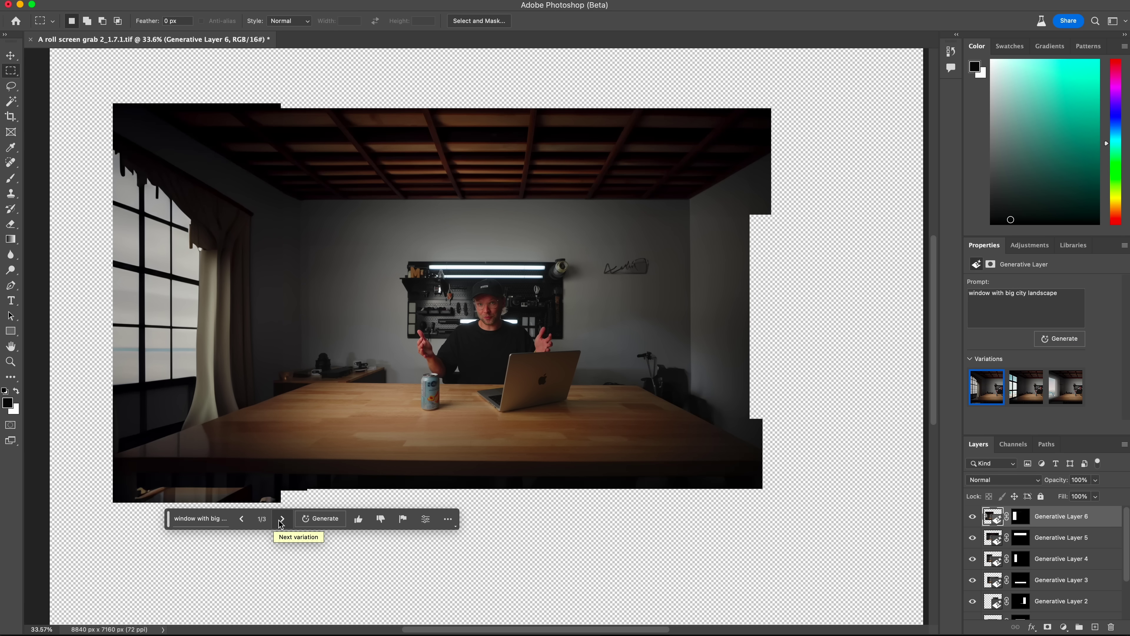
# Browse the city-view window variations, then add 5000 px to the canvas size
pyautogui.click(281, 520)
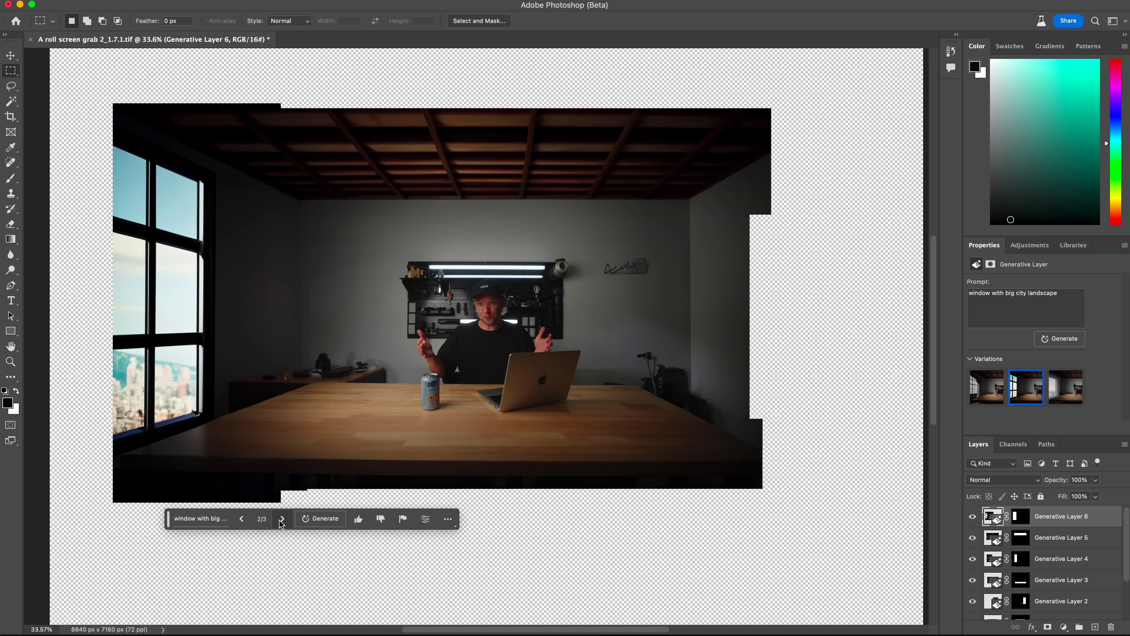
pyautogui.click(281, 519)
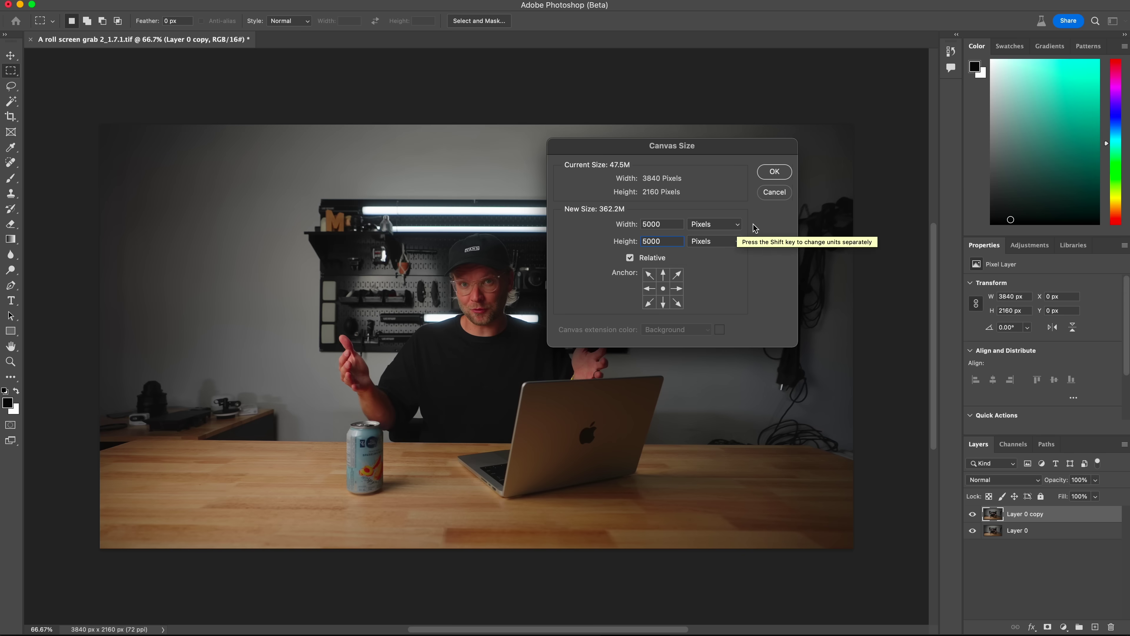
pyautogui.press('Return')
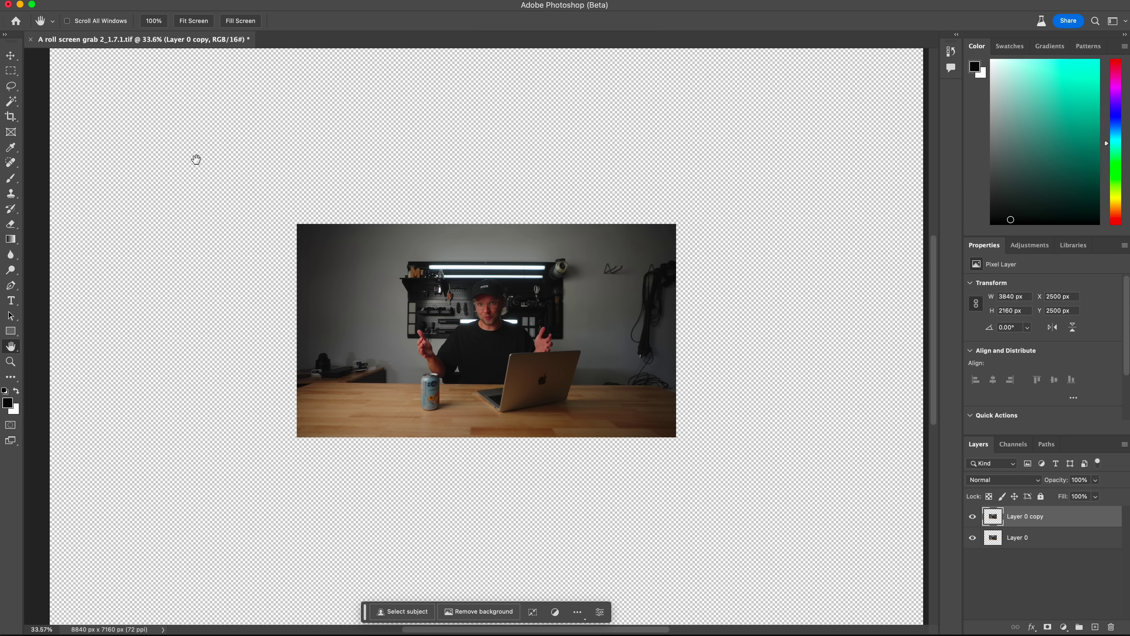
# Marquee the empty left and top border areas and generate fill for them
pyautogui.press('m')
pyautogui.moveTo(623, 151); pyautogui.dragTo(750, 462)
pyautogui.moveTo(214, 416); pyautogui.dragTo(762, 485)
pyautogui.moveTo(182, 112); pyautogui.dragTo(770, 214)
pyautogui.moveTo(113, 103); pyautogui.dragTo(281, 502)
pyautogui.click(323, 518)
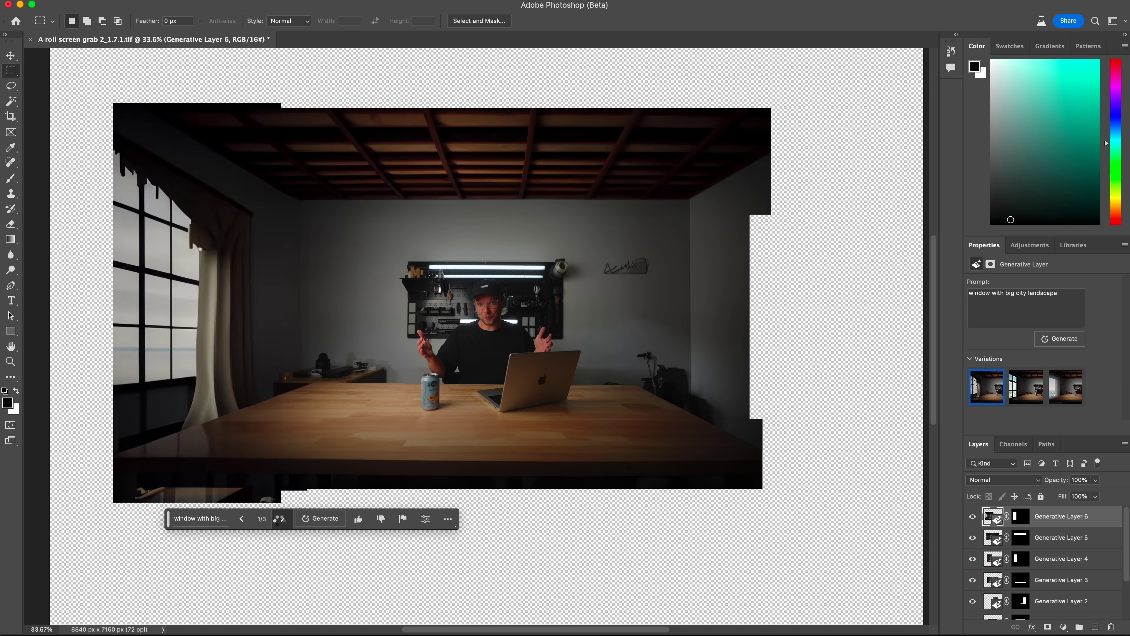
# Marquee the remaining right and bottom border strips and generate fill for each
pyautogui.moveTo(721, 201); pyautogui.dragTo(862, 493)
pyautogui.click(824, 513)
pyautogui.moveTo(659, 106); pyautogui.dragTo(867, 203)
pyautogui.click(845, 233)
pyautogui.press('super+minus')
pyautogui.moveTo(197, 399); pyautogui.dragTo(762, 454)
pyautogui.click(649, 517)
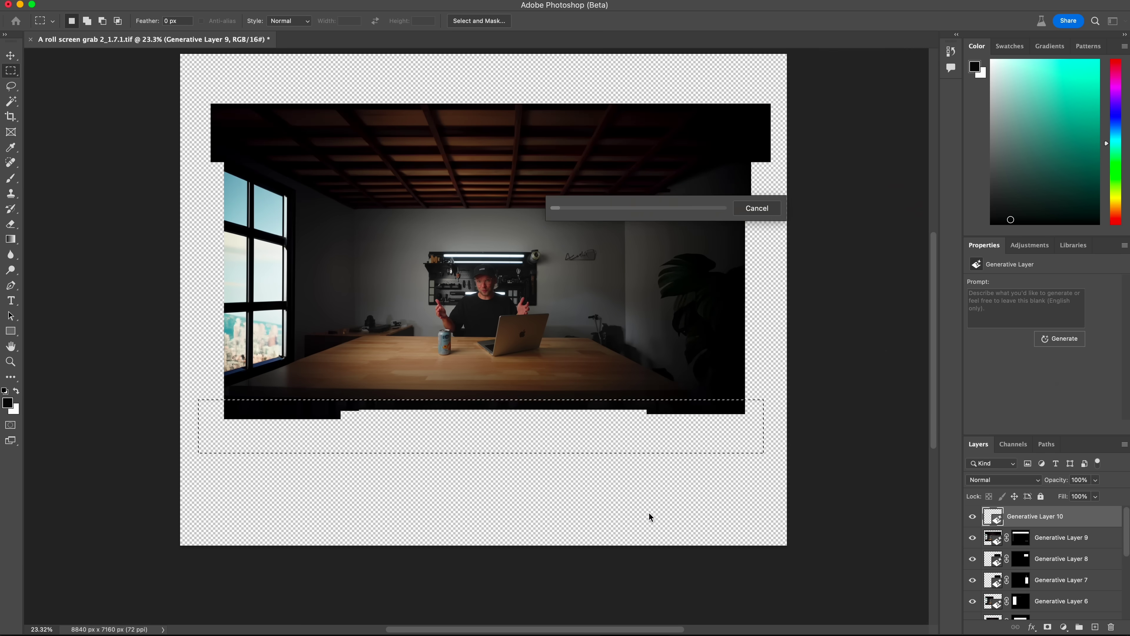
# Generate a 'window with big city sky scene' in the empty left area
pyautogui.moveTo(301, 119); pyautogui.dragTo(414, 563)
pyautogui.click(312, 579)
pyautogui.write('window with big city sky sc')
pyautogui.press('Return')
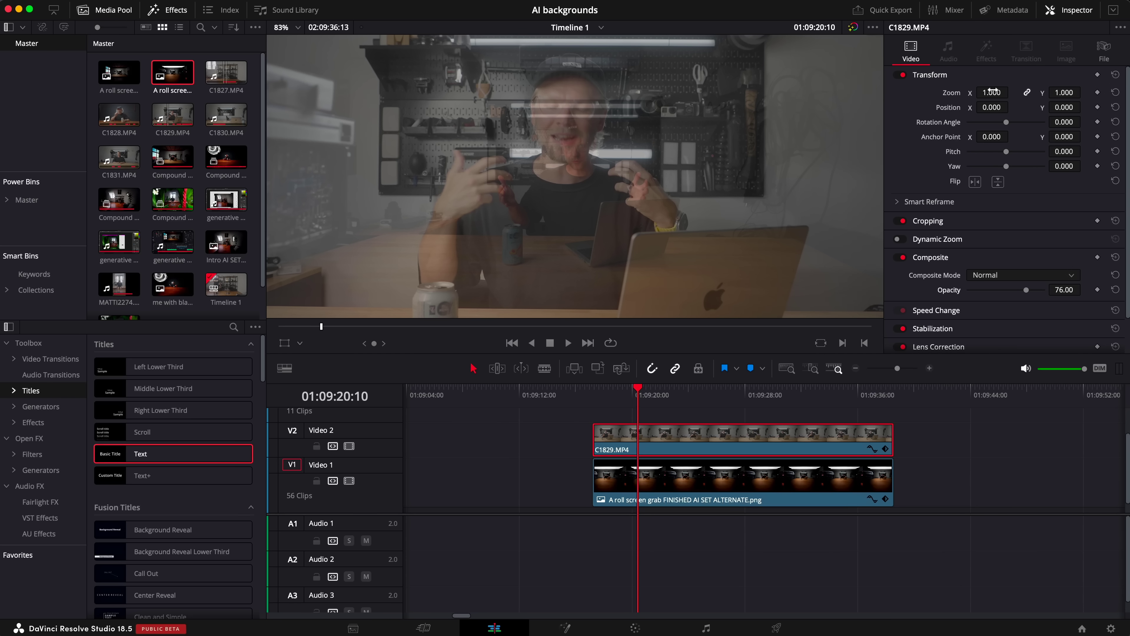
pyautogui.moveTo(992, 92); pyautogui.dragTo(957, 91)
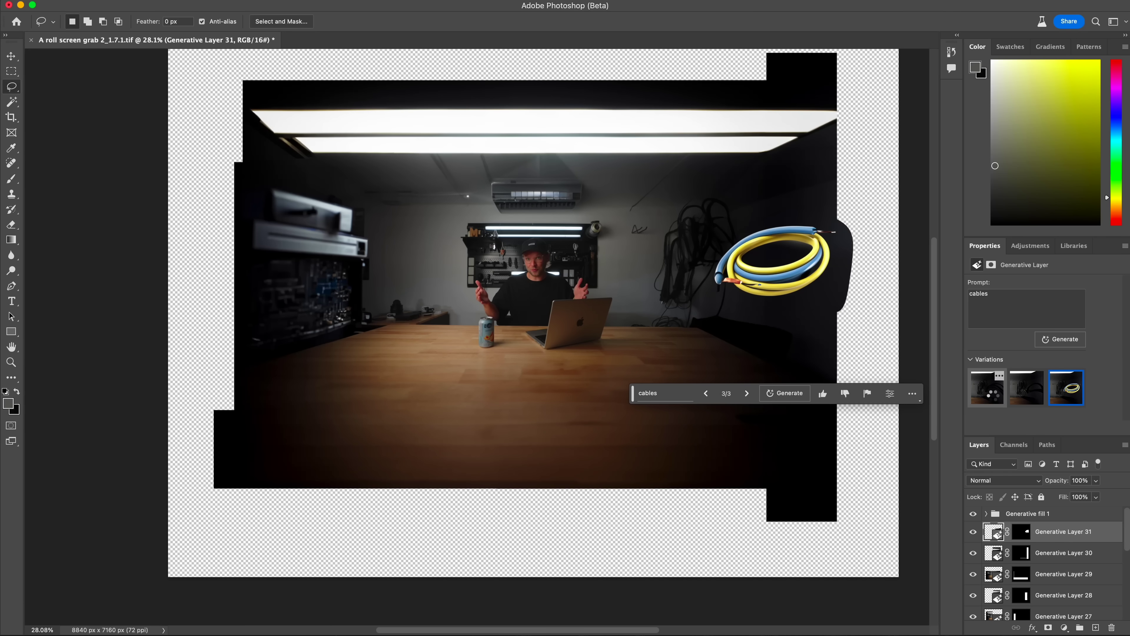
# Align C1829.MP4 on V2 with the start of the AI room still, then go to the Color page
pyautogui.click(986, 387)
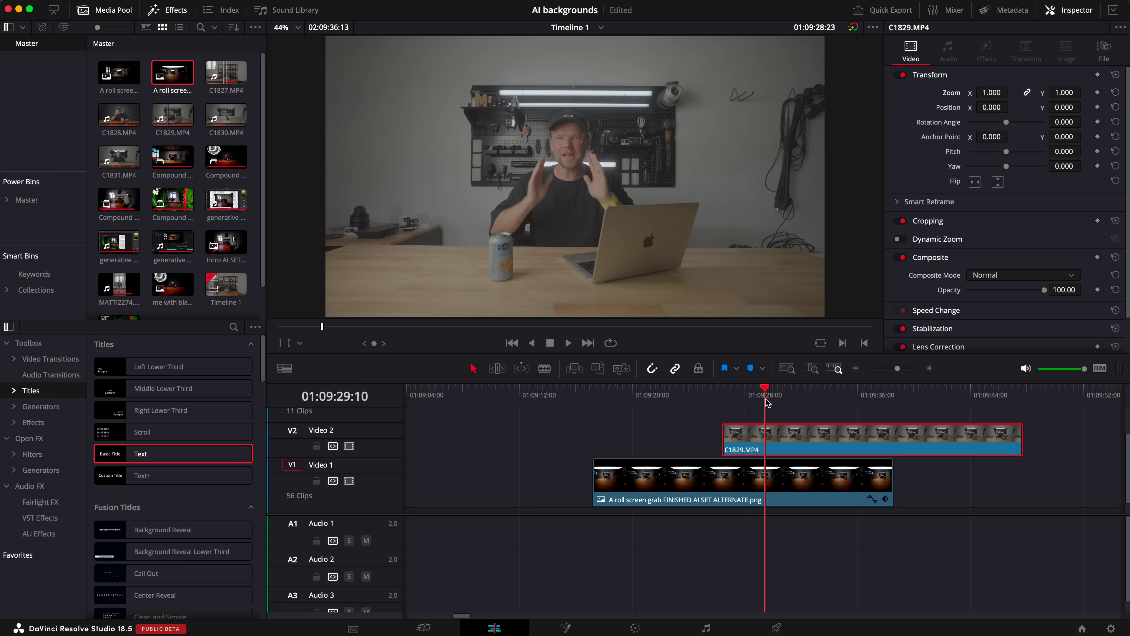
pyautogui.moveTo(763, 403); pyautogui.dragTo(684, 406)
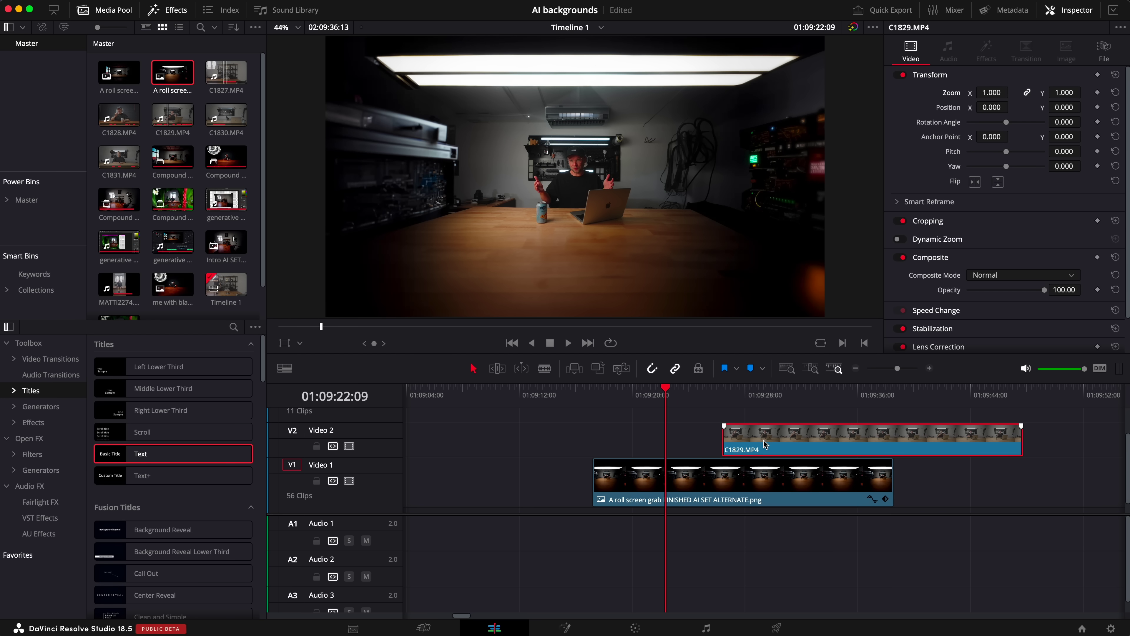
pyautogui.moveTo(763, 443); pyautogui.dragTo(635, 443)
pyautogui.hotkey('shift', '6')
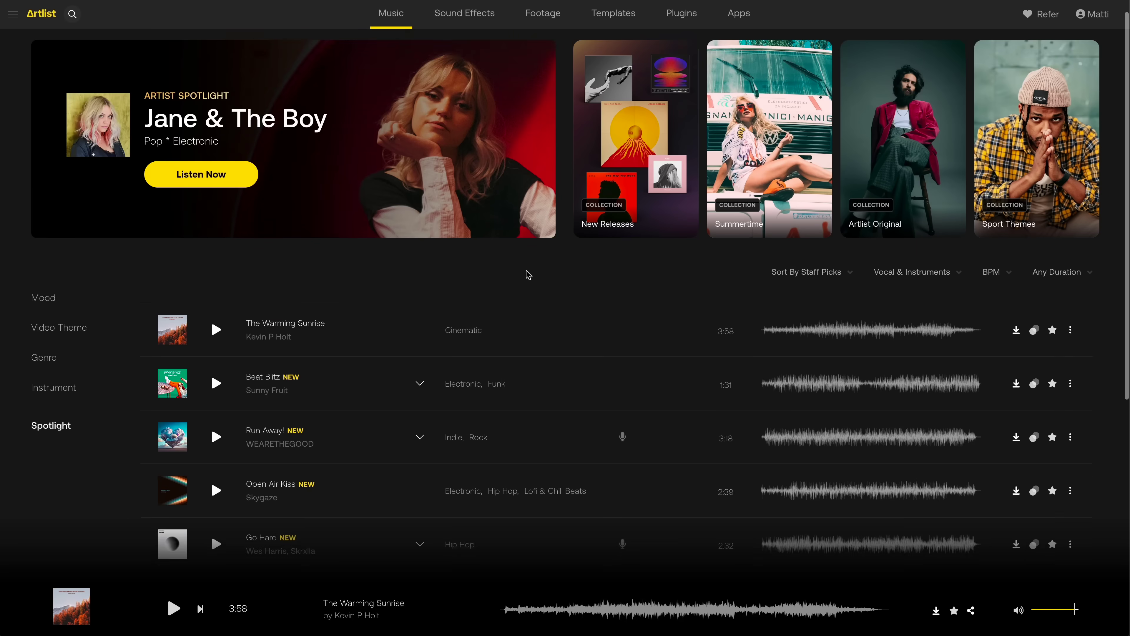
pyautogui.scroll(-3, 527, 273)
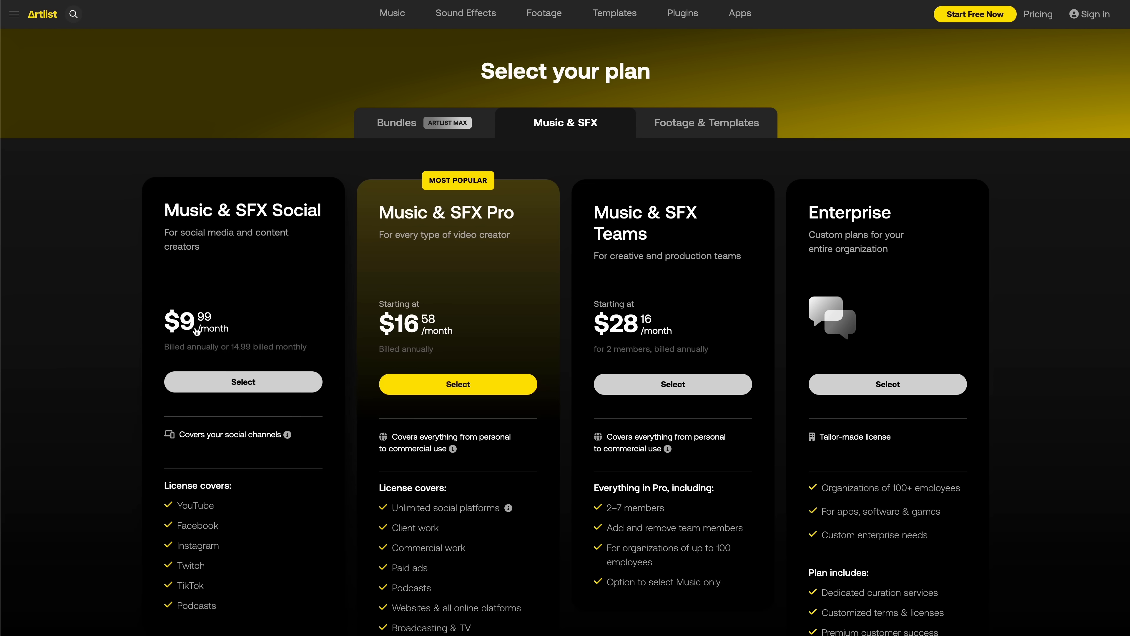
# Search Artlist for 'fog fpv' footage and open a fog clip's detail page
pyautogui.click(440, 126)
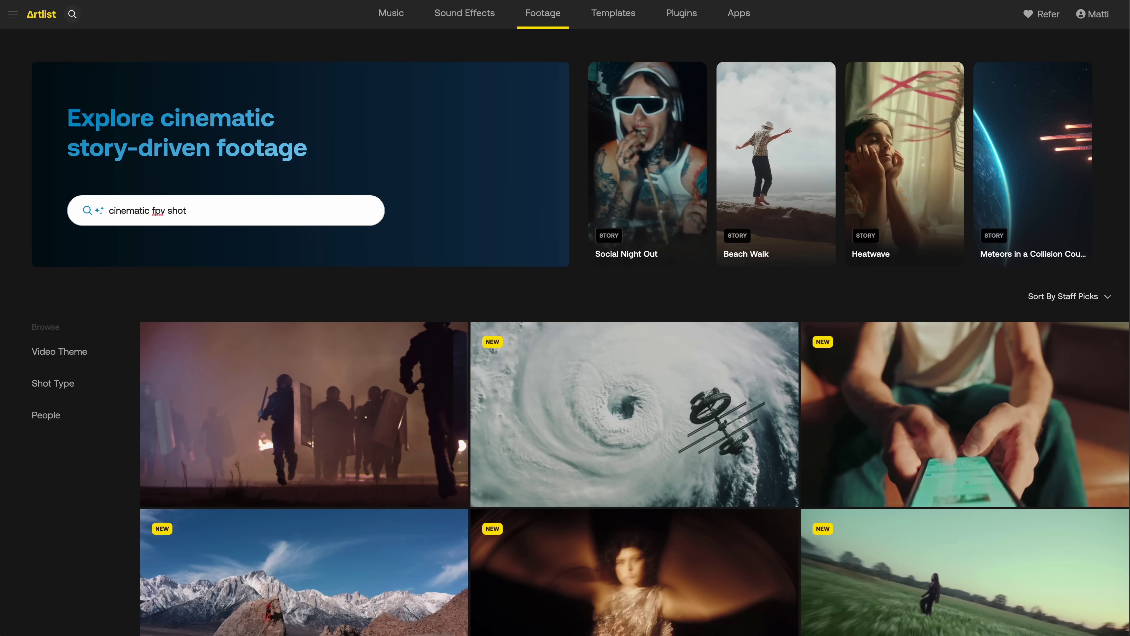
pyautogui.press('Return')
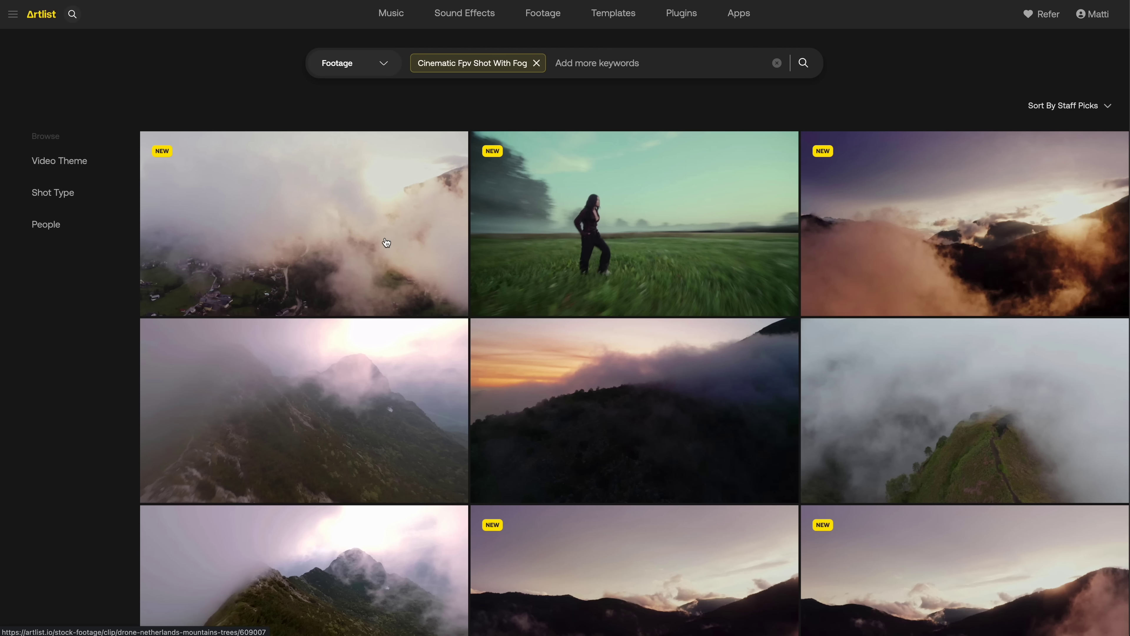
pyautogui.click(592, 224)
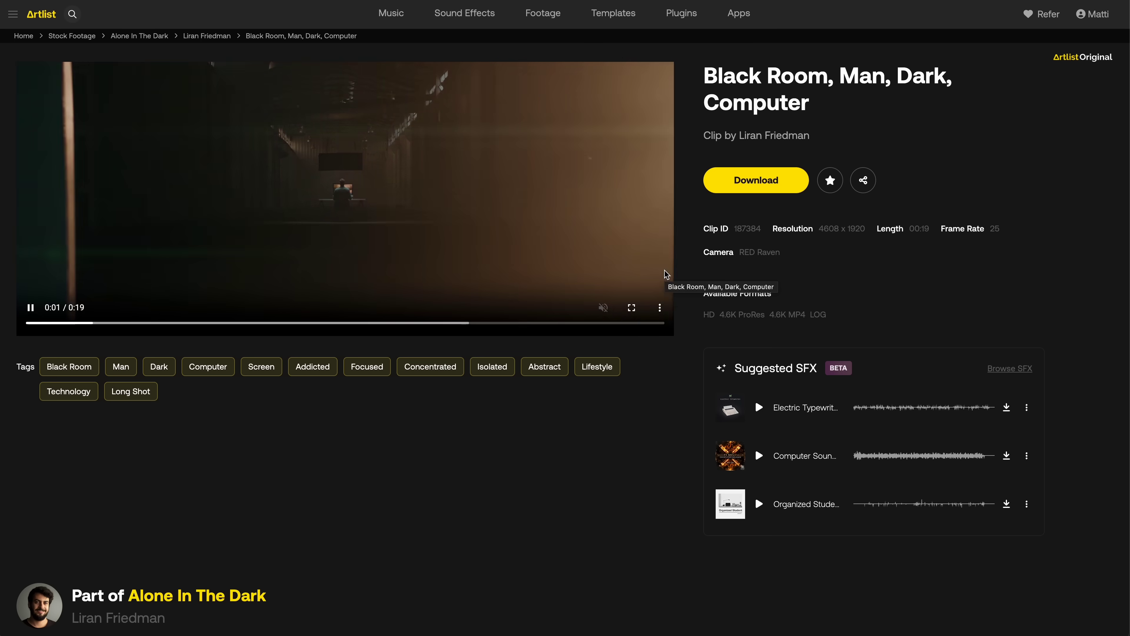
pyautogui.scroll(-10, 487, 303)
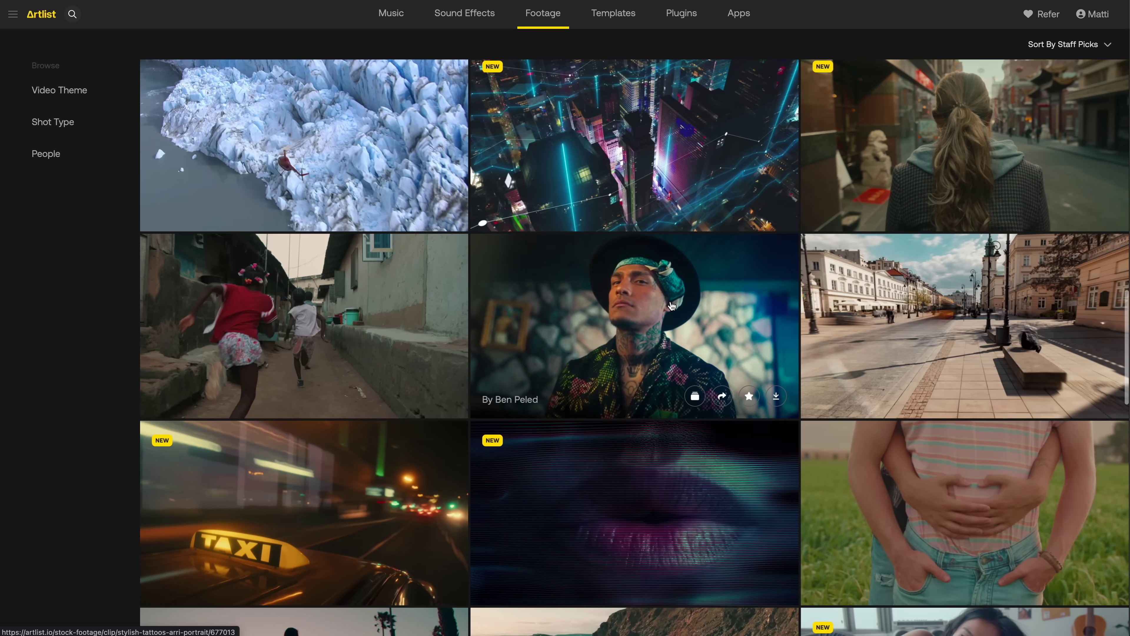
# Preview the suggested sound effects on the tattoo portrait and lake clips, then stop playback
pyautogui.click(760, 383)
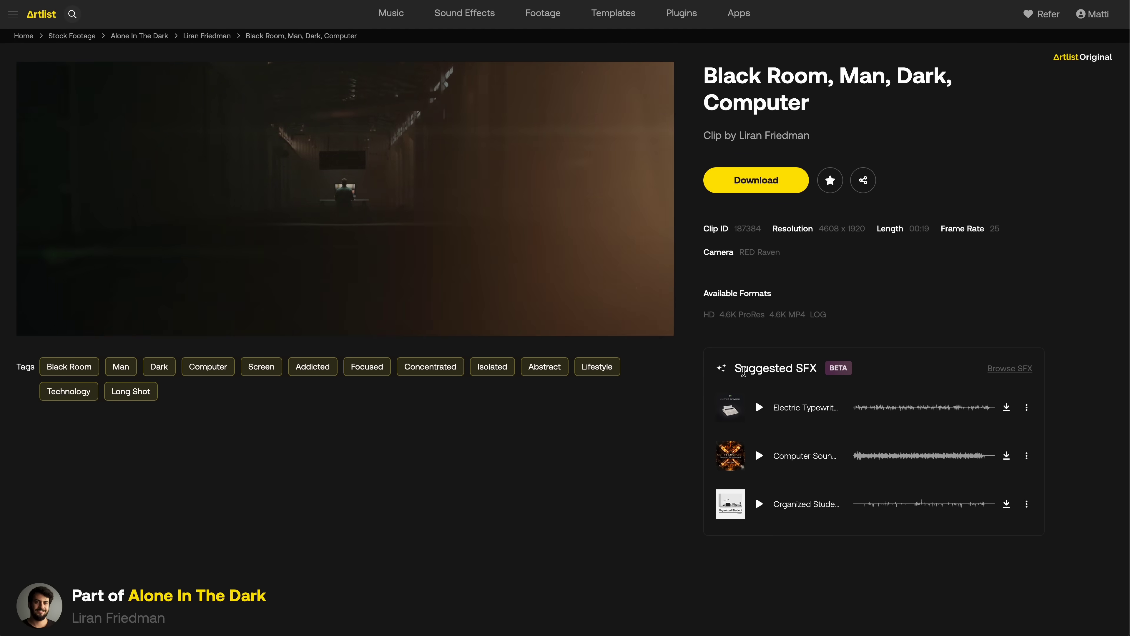
pyautogui.click(760, 456)
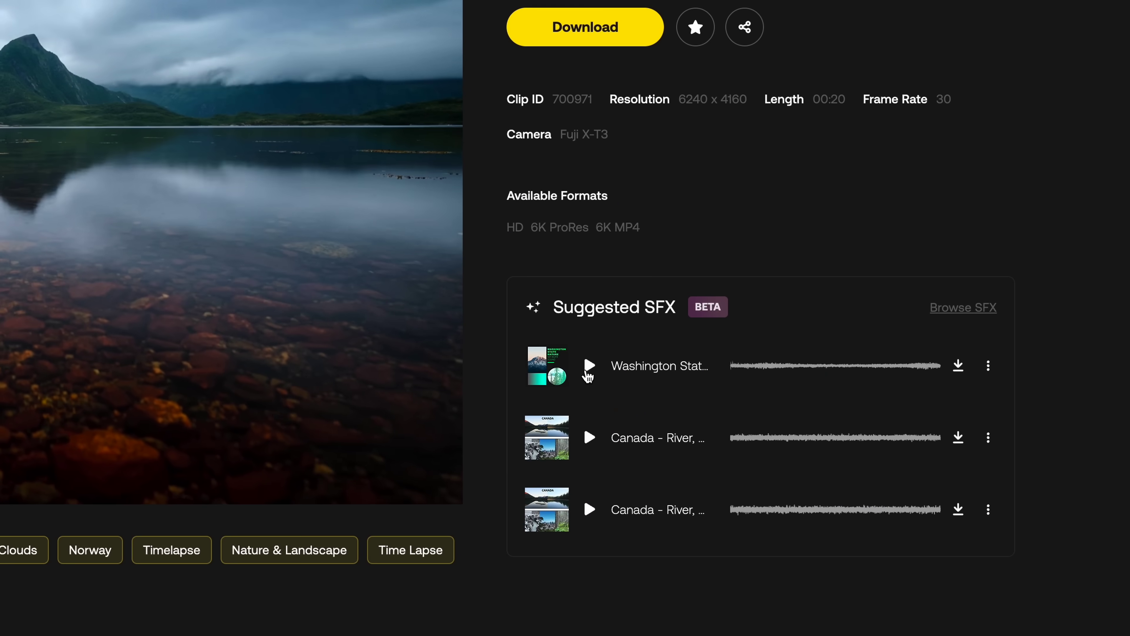
pyautogui.click(979, 492)
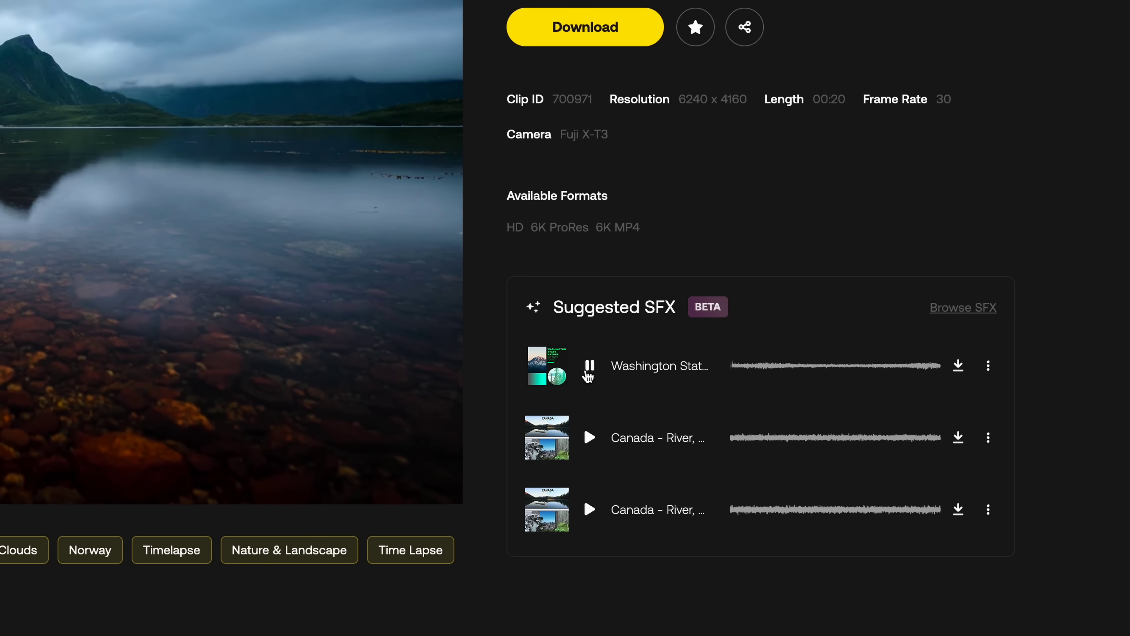
pyautogui.click(590, 438)
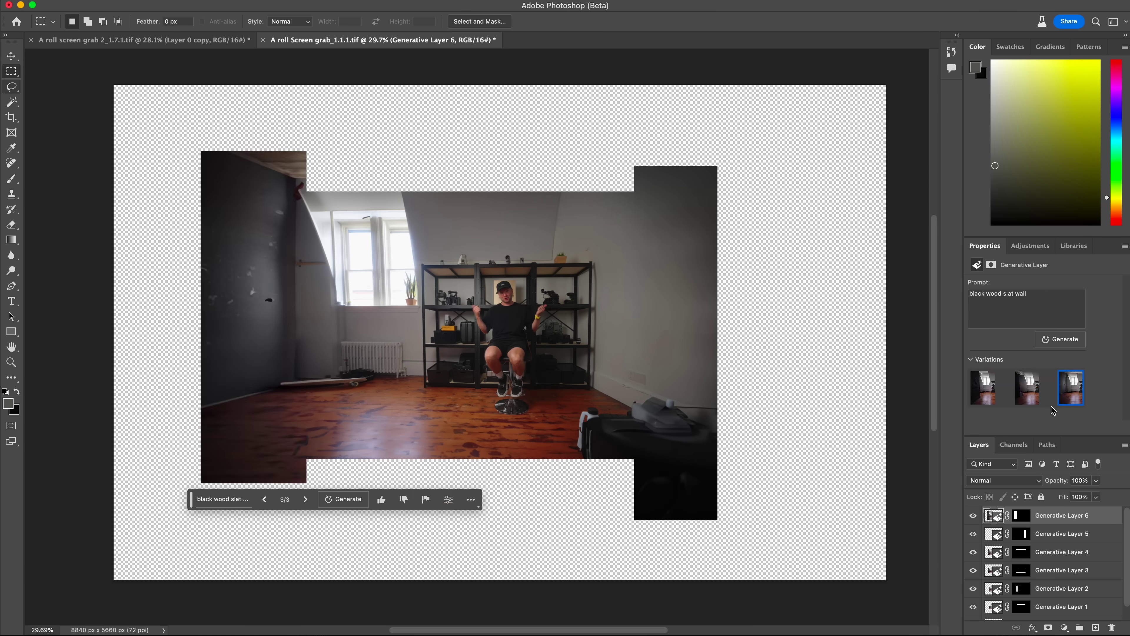
# Fill the attic room's empty border and generate a 'motorcycle' on the left floor
pyautogui.click(504, 547)
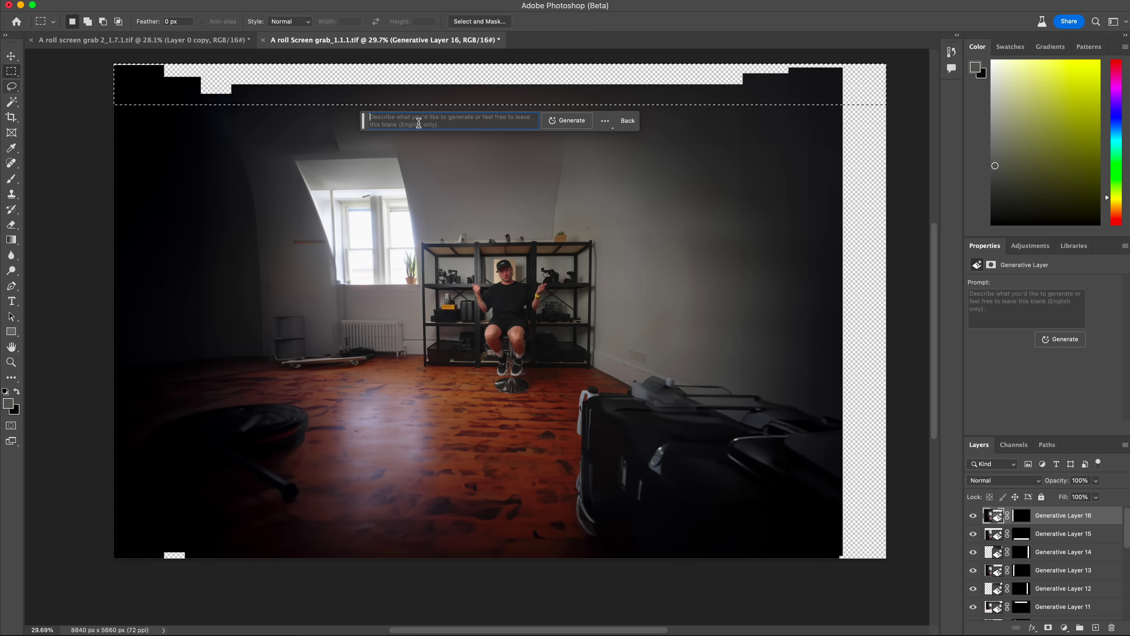
pyautogui.click(594, 239)
pyautogui.click(791, 164)
pyautogui.write('motorcycle')
pyautogui.click(11, 71)
# Generate a plant on the room's right side and a table in the lower-left area
pyautogui.click(770, 121)
pyautogui.click(782, 398)
pyautogui.moveTo(94, 401); pyautogui.dragTo(319, 543)
pyautogui.click(323, 568)
# Add a window on the right wall and a 'modern art' painting above the shelves
pyautogui.moveTo(605, 153); pyautogui.dragTo(681, 323)
pyautogui.click(711, 341)
pyautogui.moveTo(418, 80); pyautogui.dragTo(547, 218)
pyautogui.write('modern art')
pyautogui.click(501, 243)
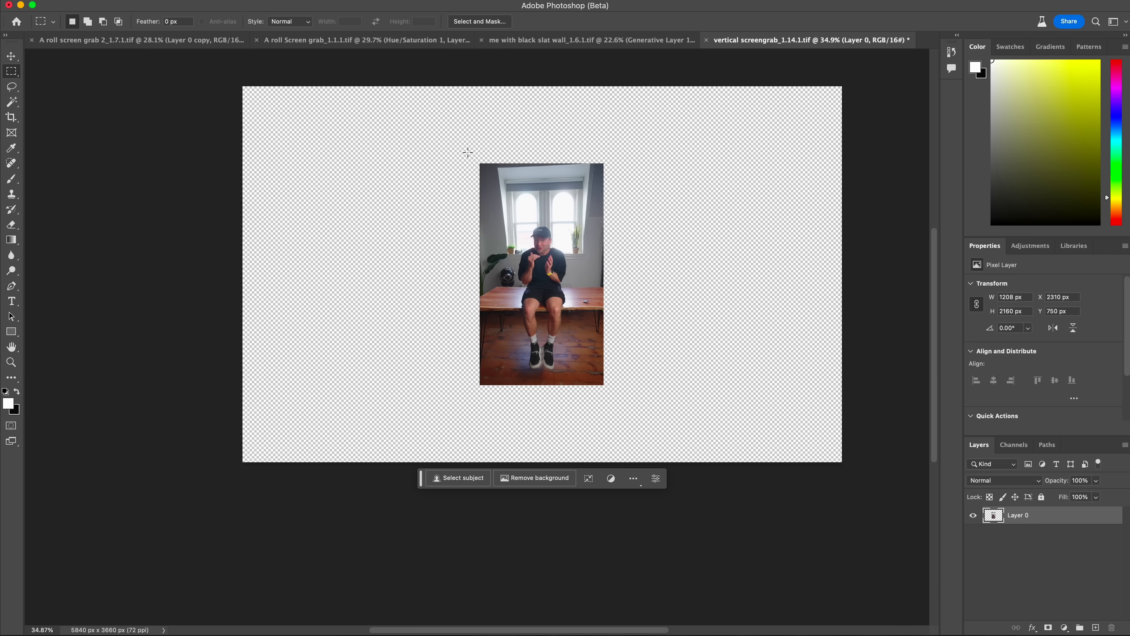
# Select the empty strip left of the vertical portrait and fill it with Generative Fill
pyautogui.moveTo(458, 144); pyautogui.dragTo(498, 352)
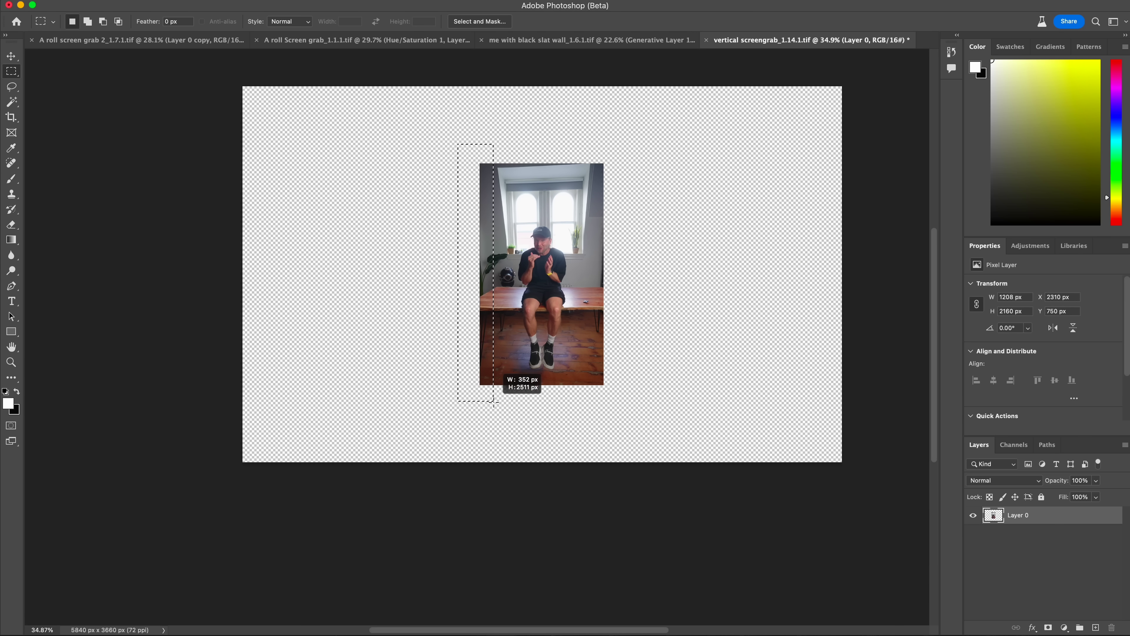
pyautogui.moveTo(494, 404); pyautogui.dragTo(493, 404)
pyautogui.click(397, 421)
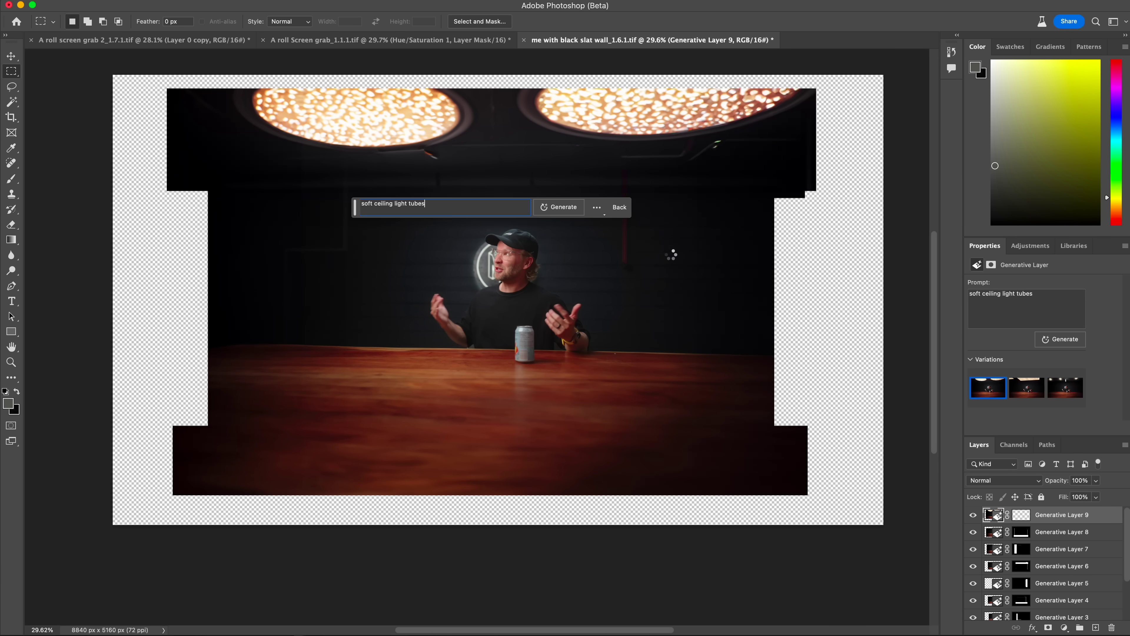
# Cycle to the second and third variations of the 'soft ceiling light tubes' fill
pyautogui.click(461, 475)
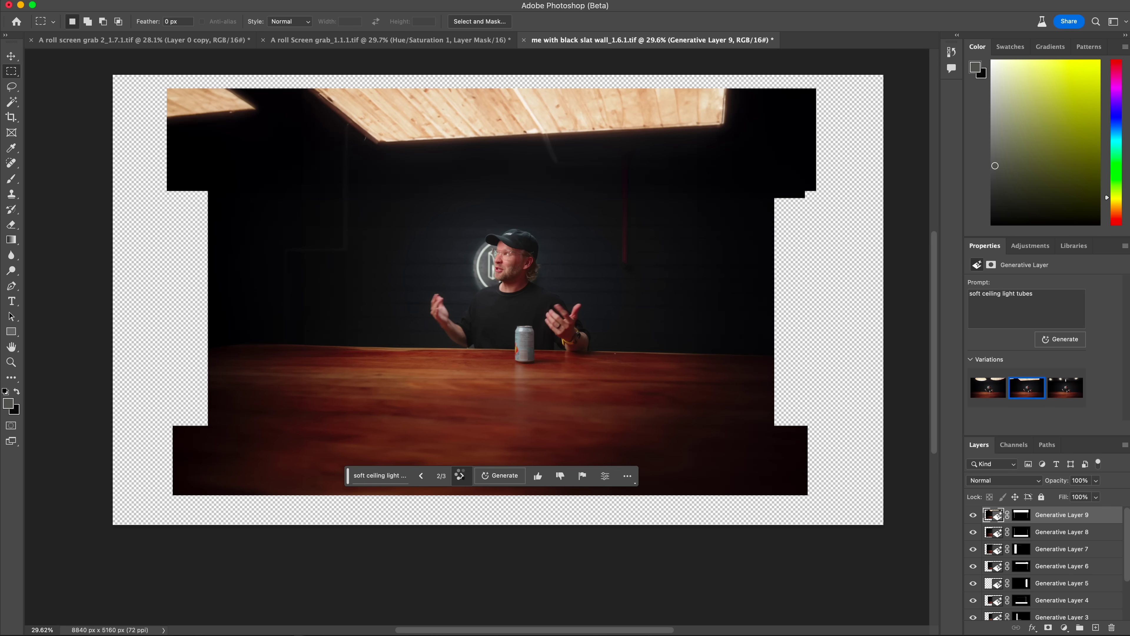
pyautogui.click(460, 475)
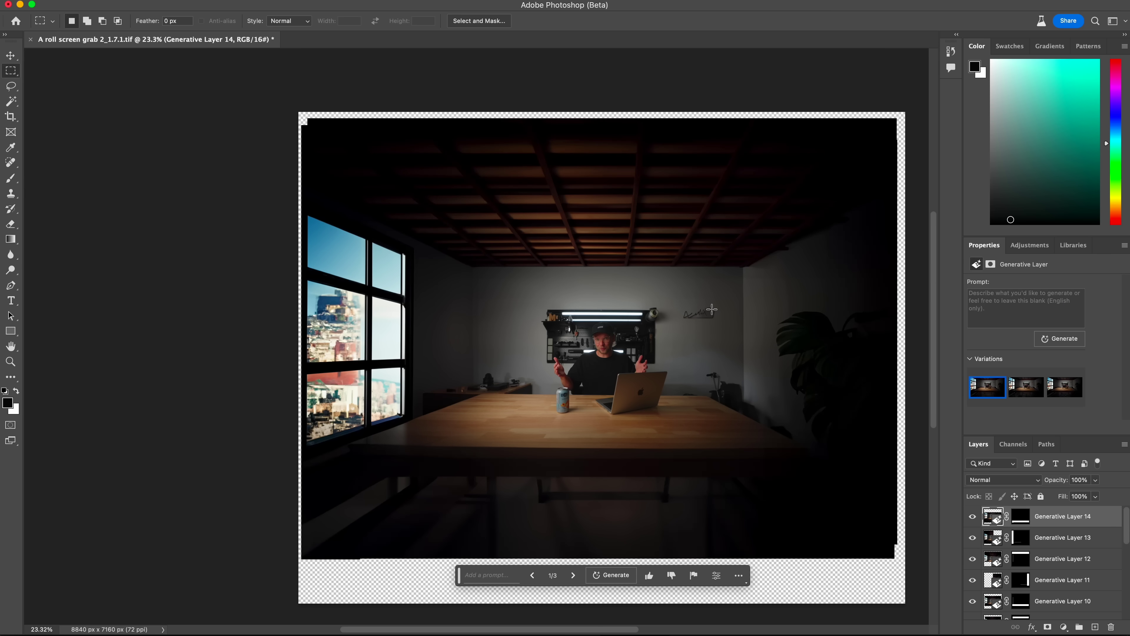
# Erase the small wall fixture right of the pegboard with an empty-prompt fill, then marquee the dark left floor
pyautogui.scroll(5, 712, 309)
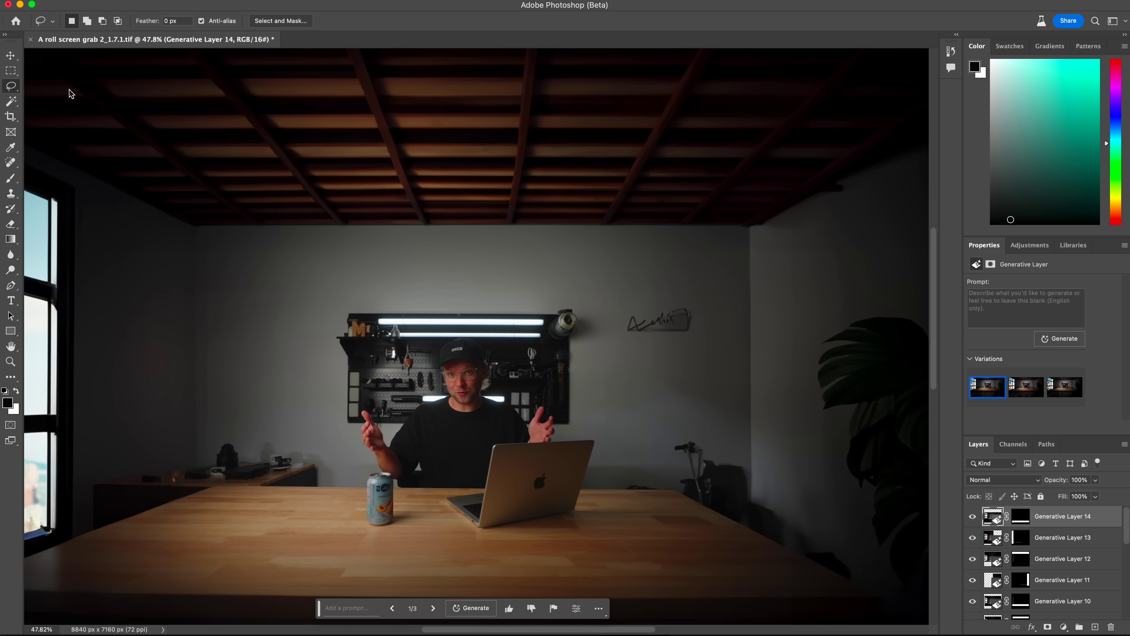
pyautogui.moveTo(681, 294)
pyautogui.mouseDown()
pyautogui.moveTo(647, 351)
pyautogui.moveTo(681, 295)
pyautogui.mouseUp()
pyautogui.click(575, 368)
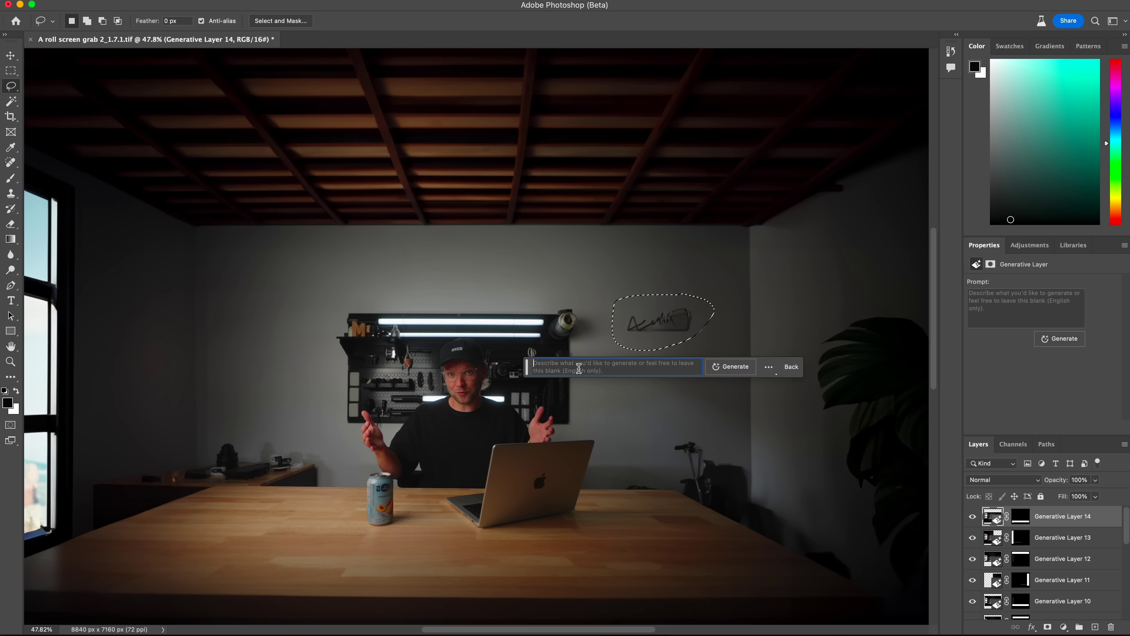
pyautogui.click(737, 368)
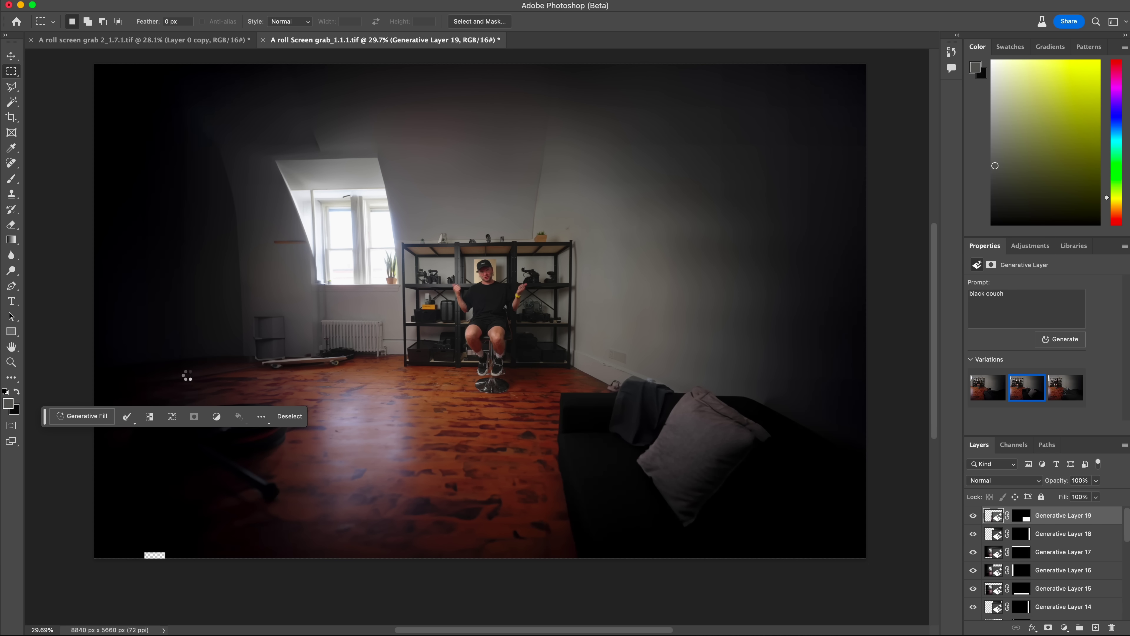
pyautogui.moveTo(95, 262); pyautogui.dragTo(290, 418)
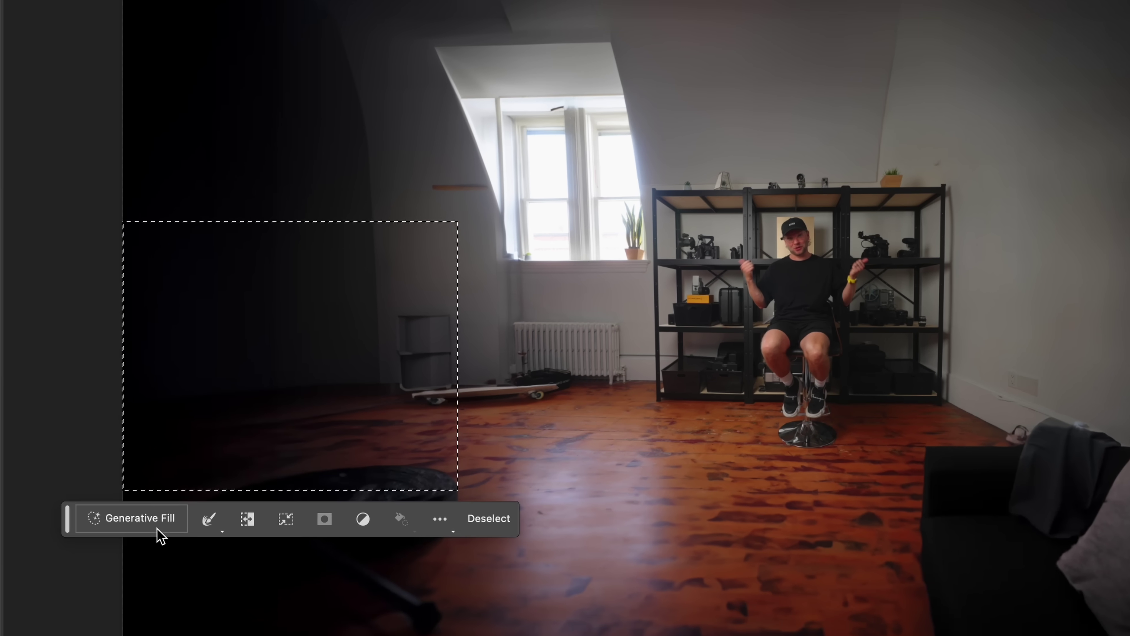
# Generate a 'motorcycle' on the selected left floor and browse its variations
pyautogui.click(125, 483)
pyautogui.write('motorcycle')
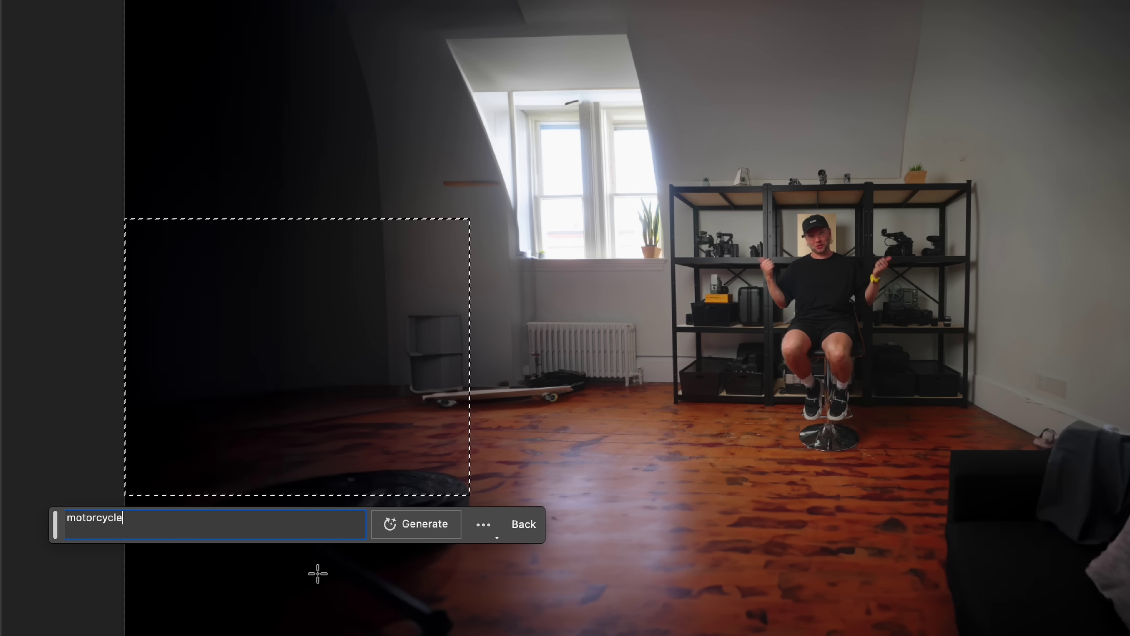
pyautogui.click(400, 530)
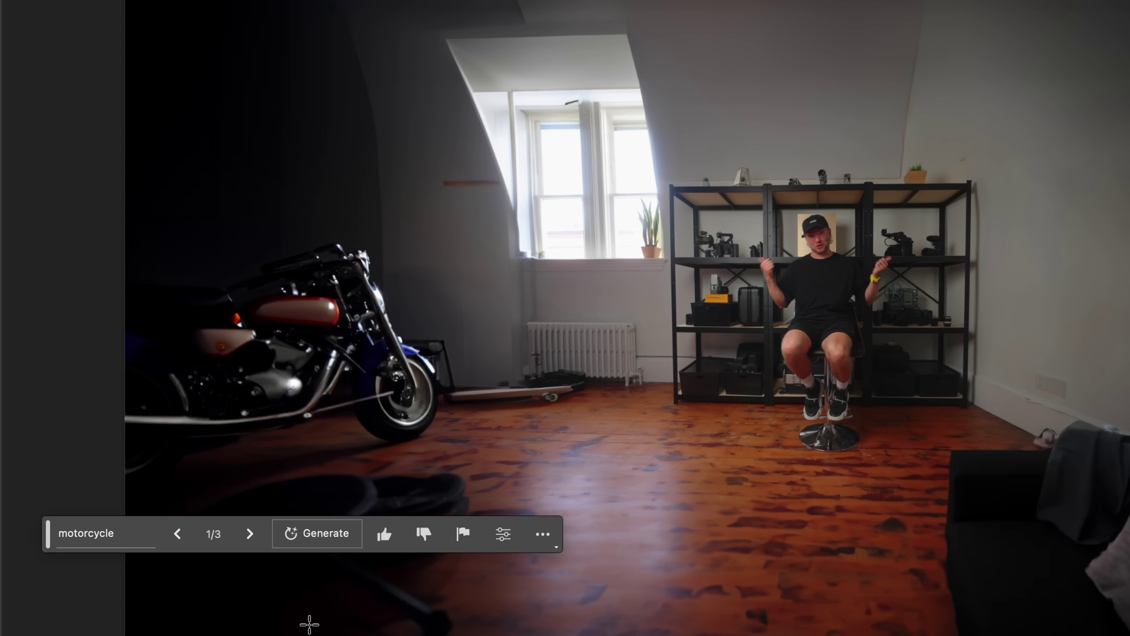
pyautogui.click(250, 534)
pyautogui.click(251, 532)
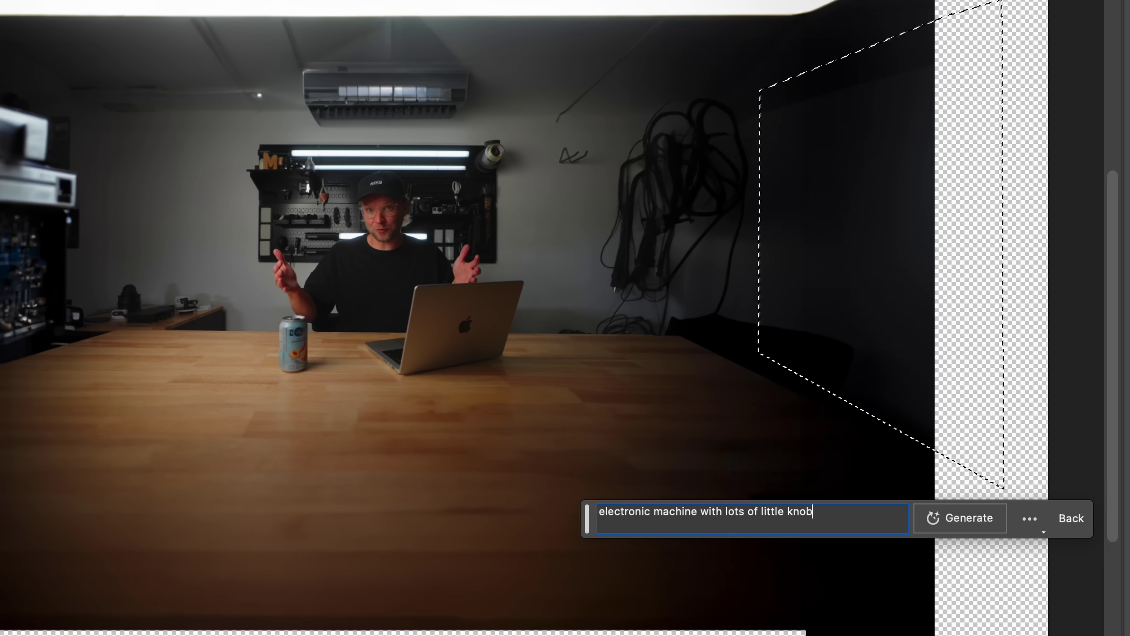
# Generate 'electronic machine with lots of little knobs and lights and cables' on the right side
pyautogui.write('s and lights')
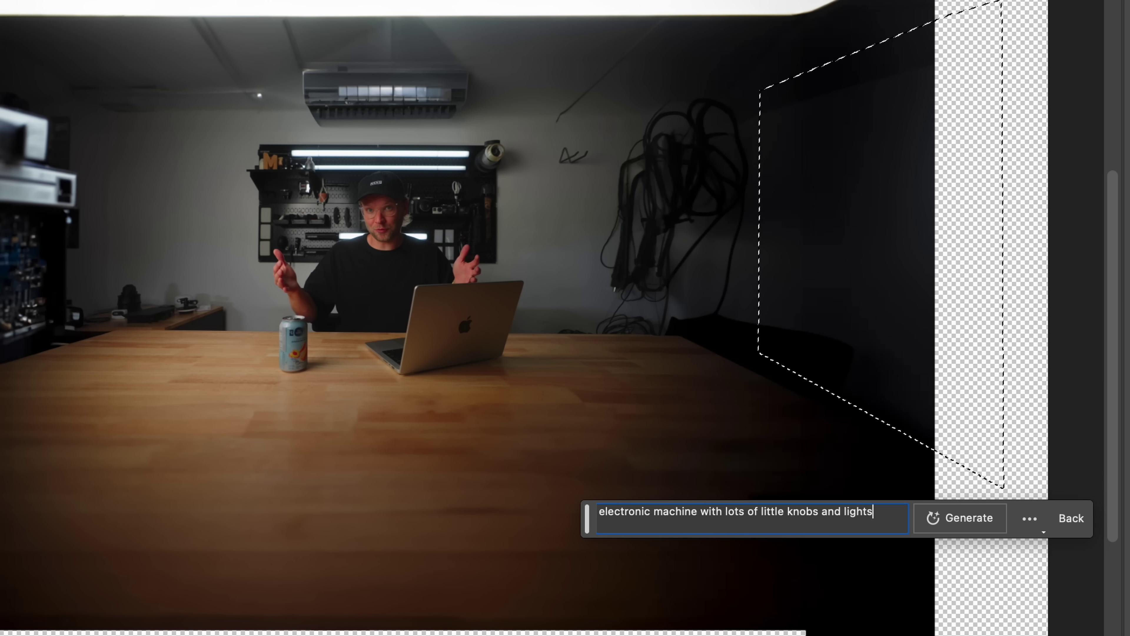
pyautogui.write(' and cables')
pyautogui.click(945, 520)
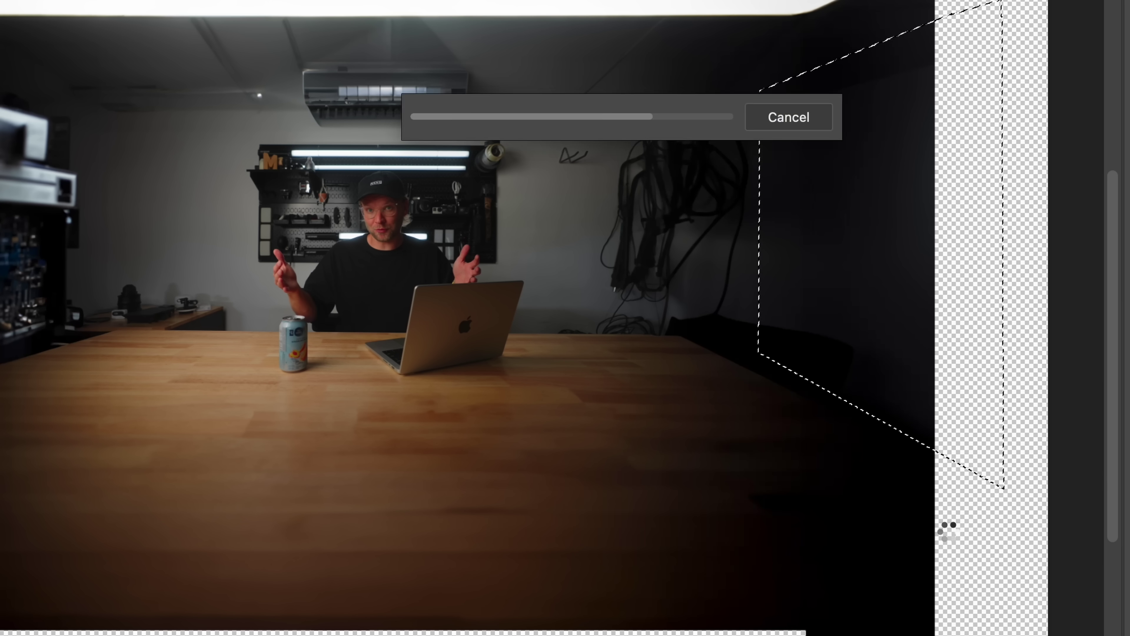